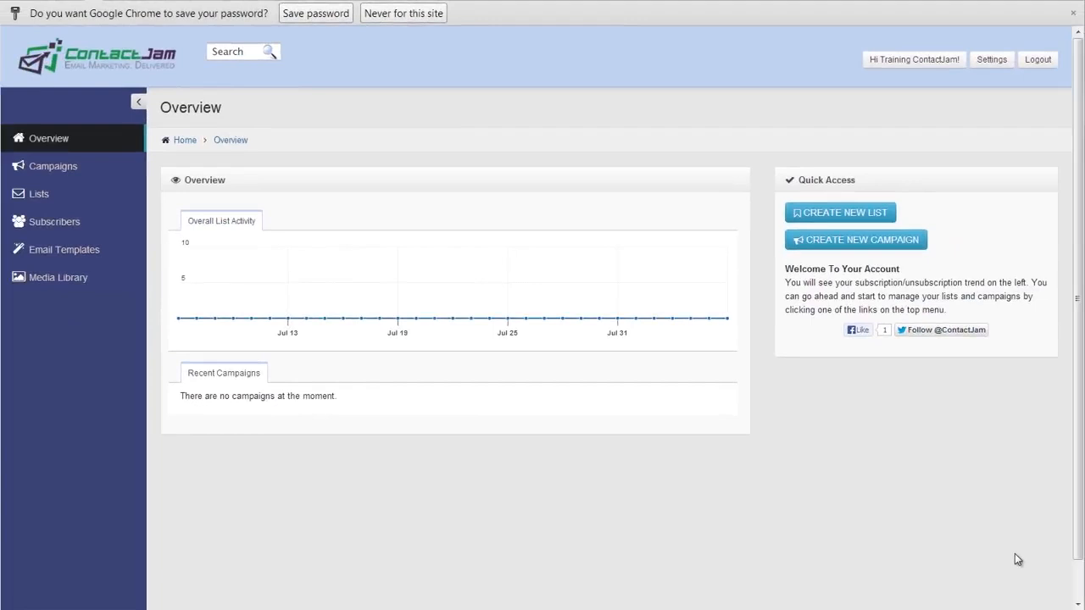
# Create a new subscriber list named "videotraininglist" and proceed to its confirmation email
pyautogui.moveTo(572, 324)
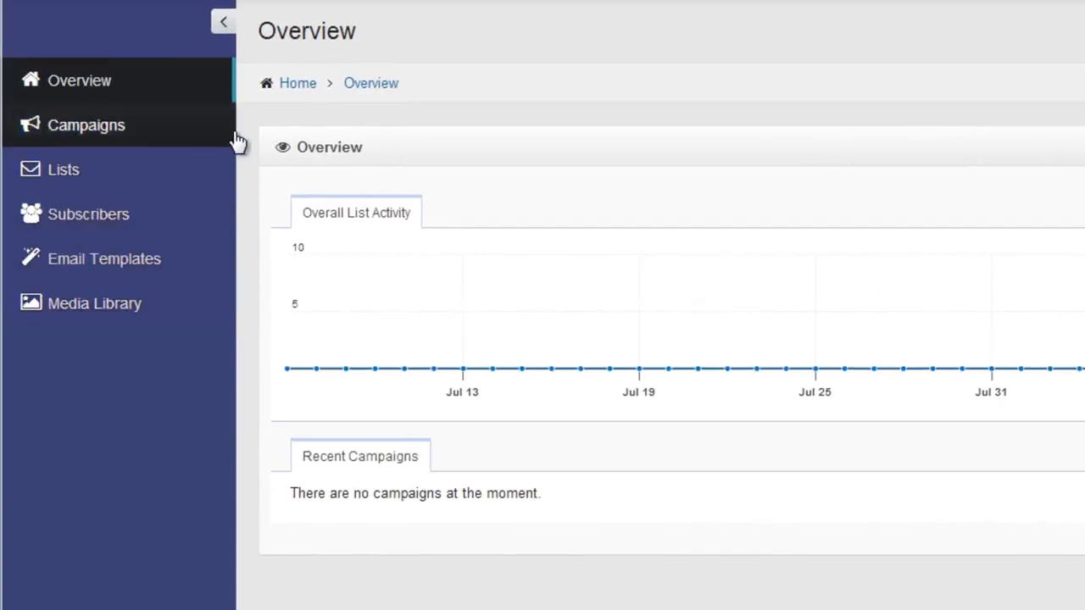
pyautogui.click(58, 174)
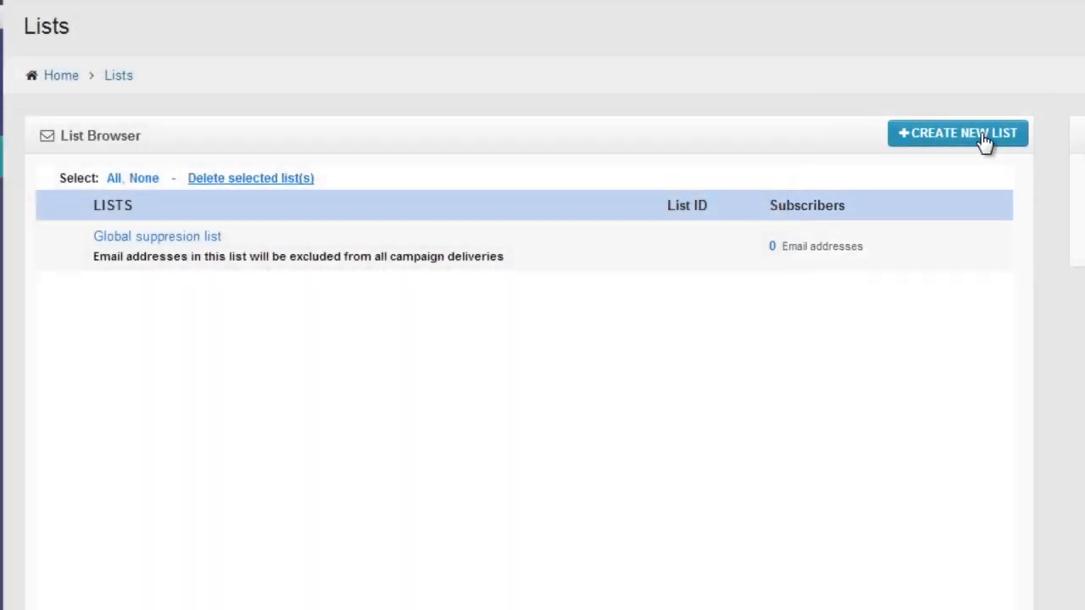
pyautogui.click(983, 136)
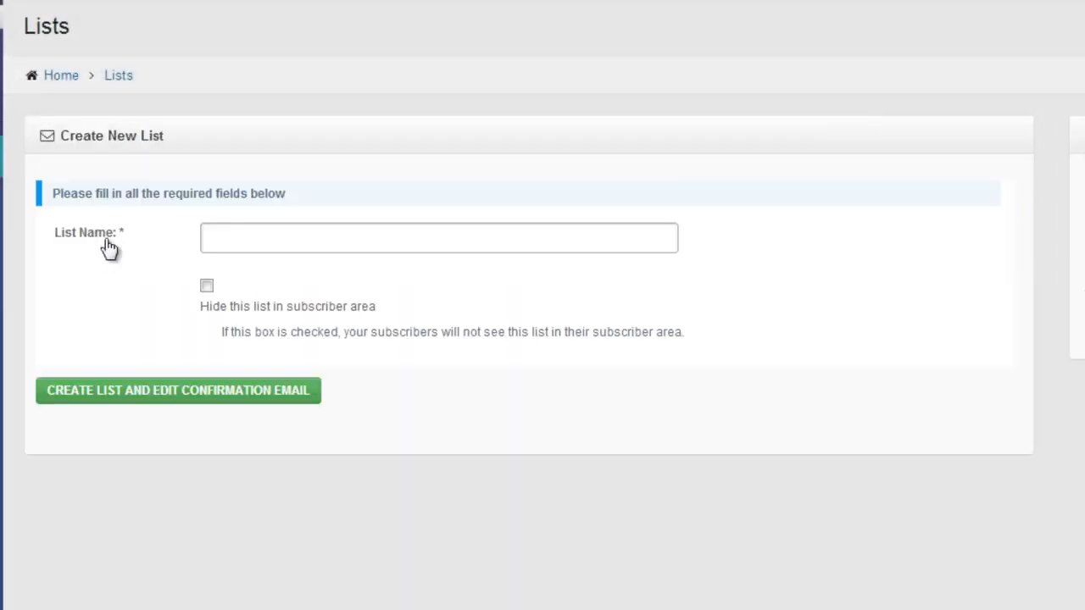
pyautogui.click(251, 241)
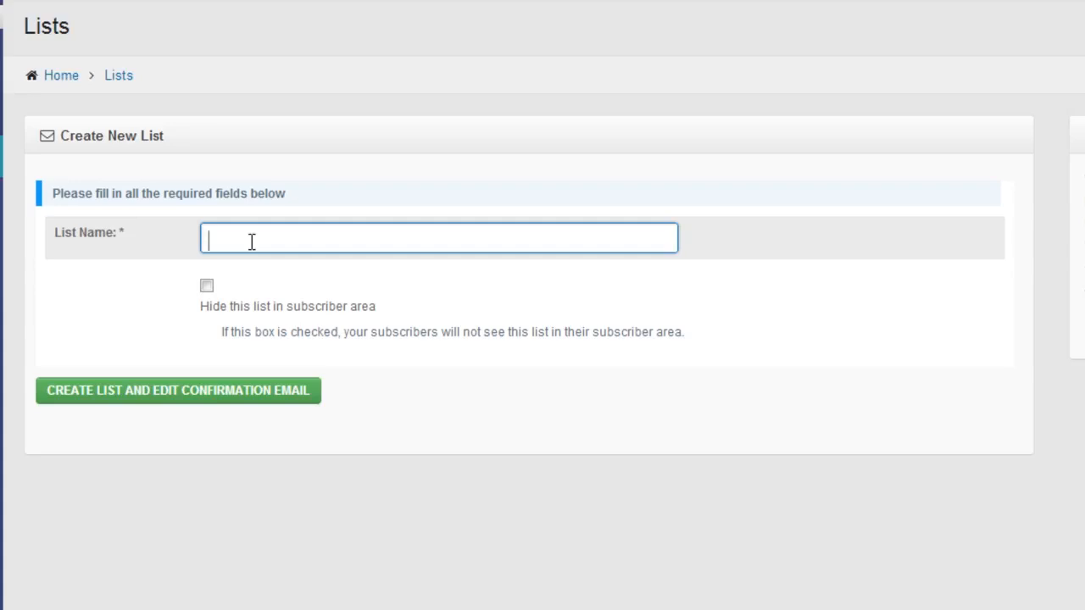
pyautogui.write('videotraininglist')
pyautogui.click(105, 400)
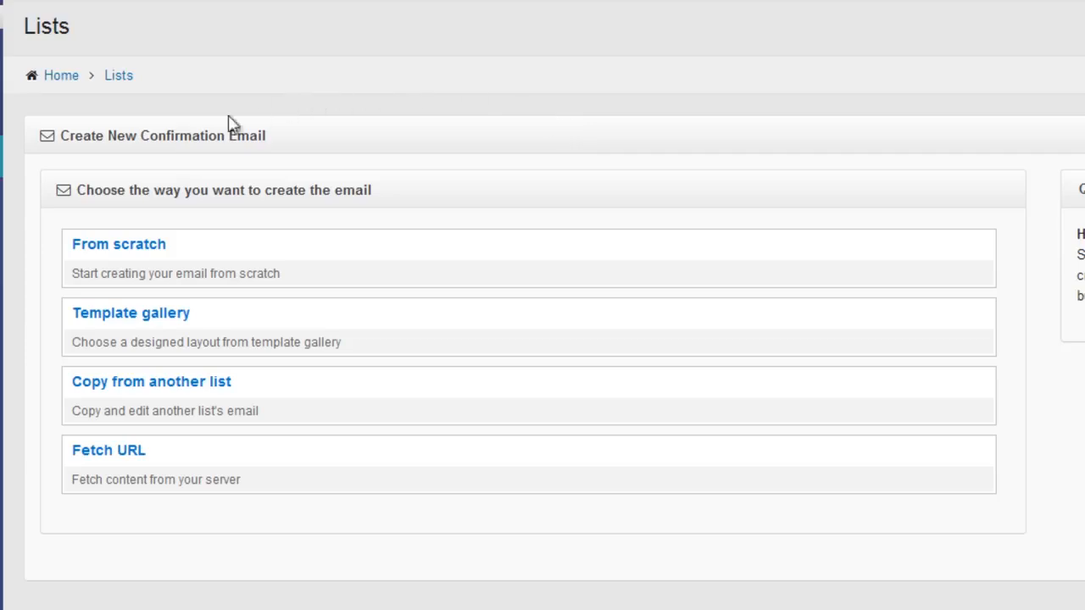
# Start the confirmation email from scratch and fill in the sender's name and email address
pyautogui.click(95, 254)
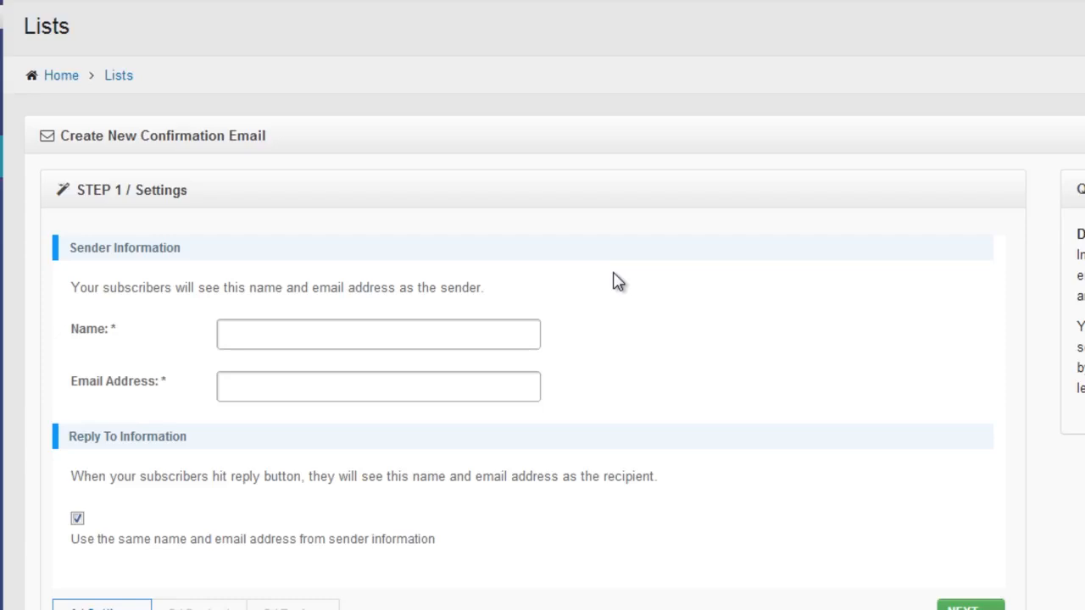
pyautogui.click(249, 386)
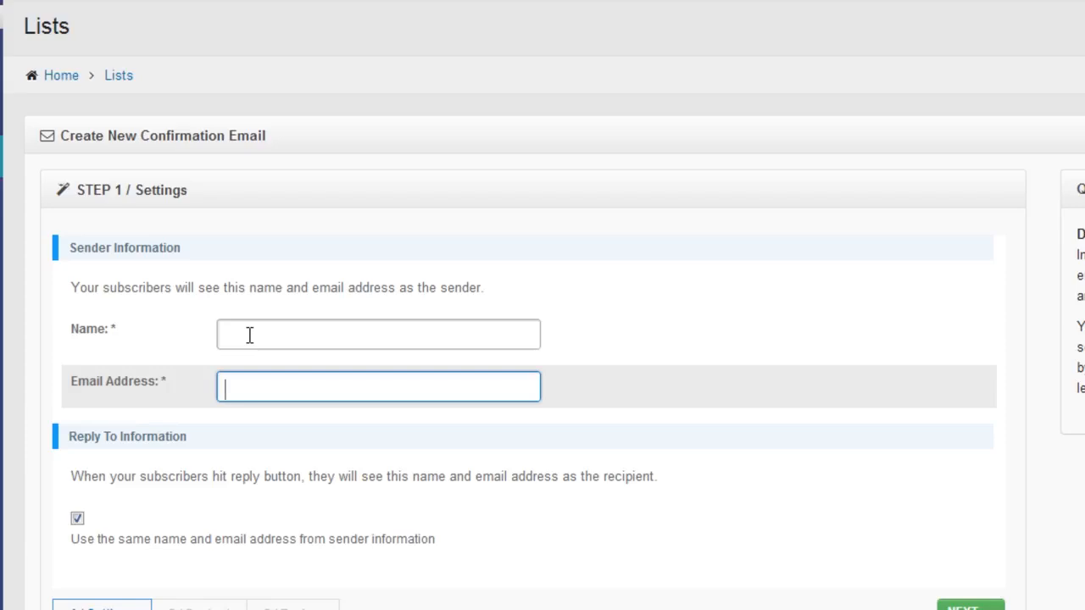
pyautogui.click(810, 323)
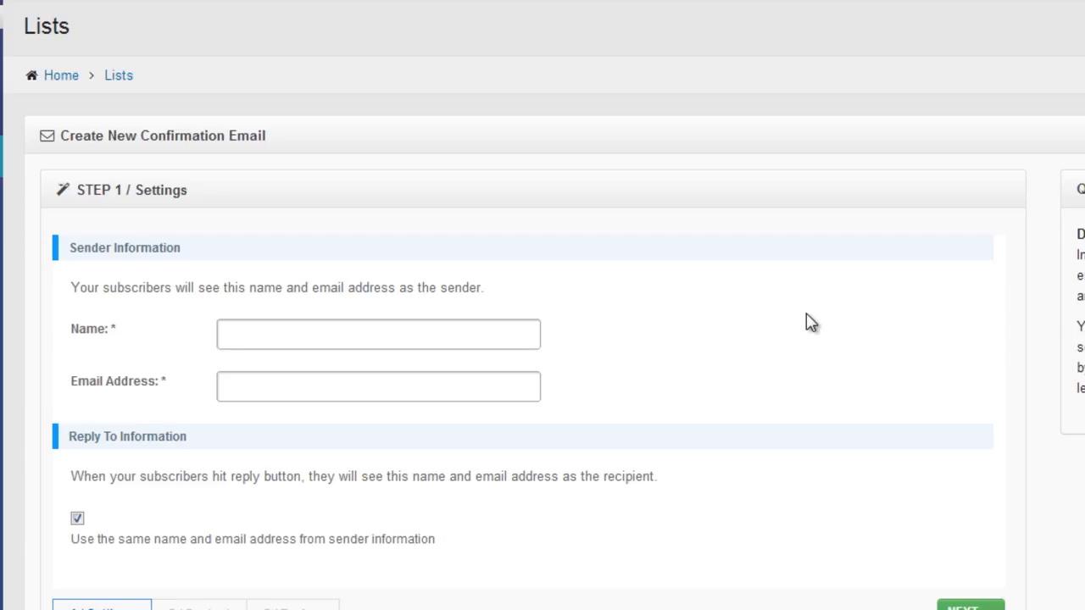
pyautogui.click(336, 332)
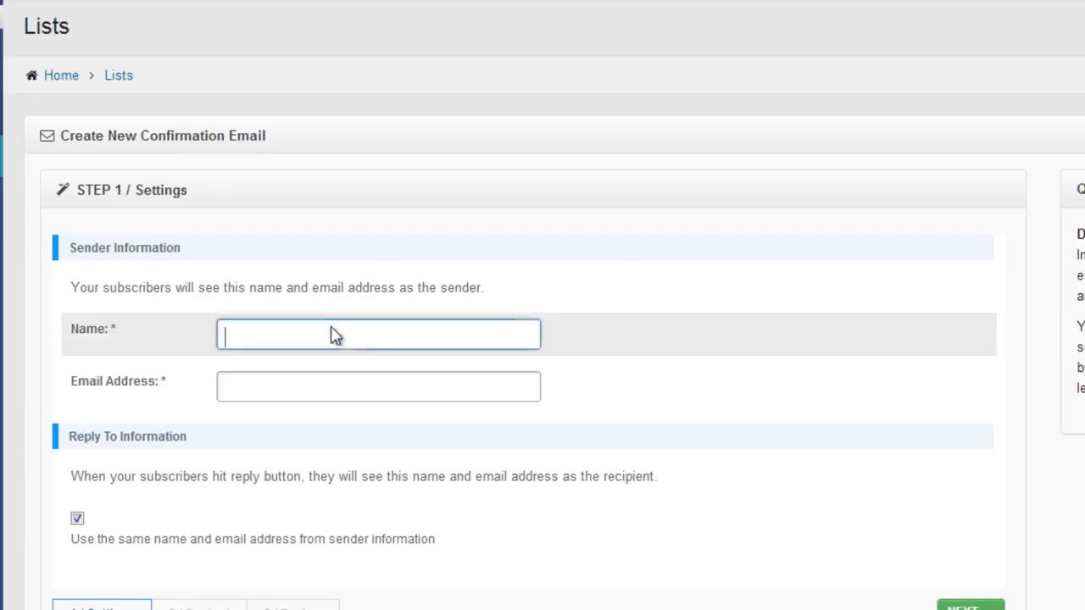
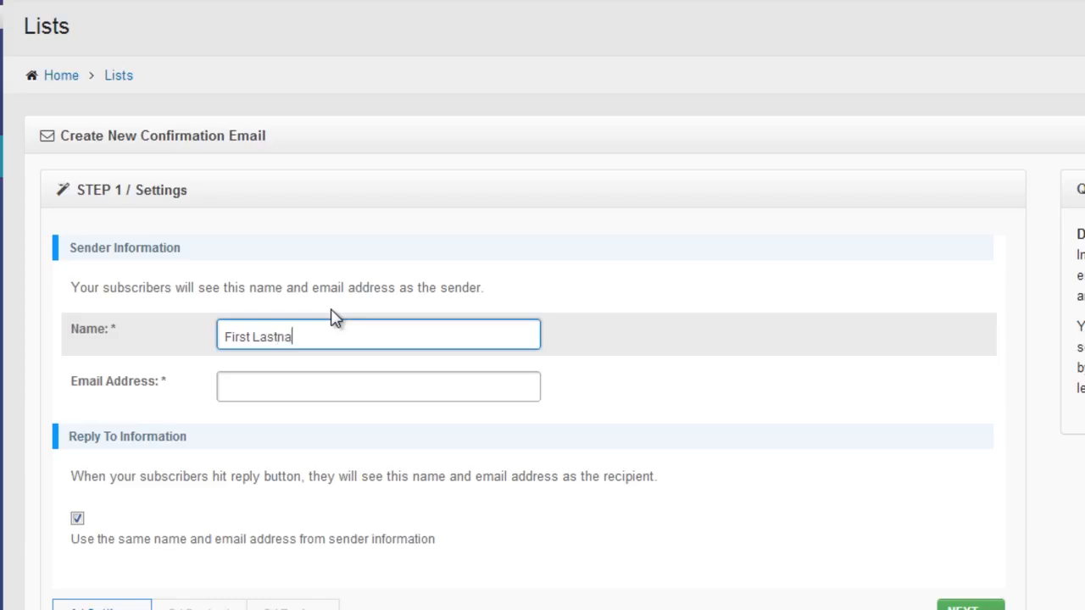
pyautogui.press('Tab')
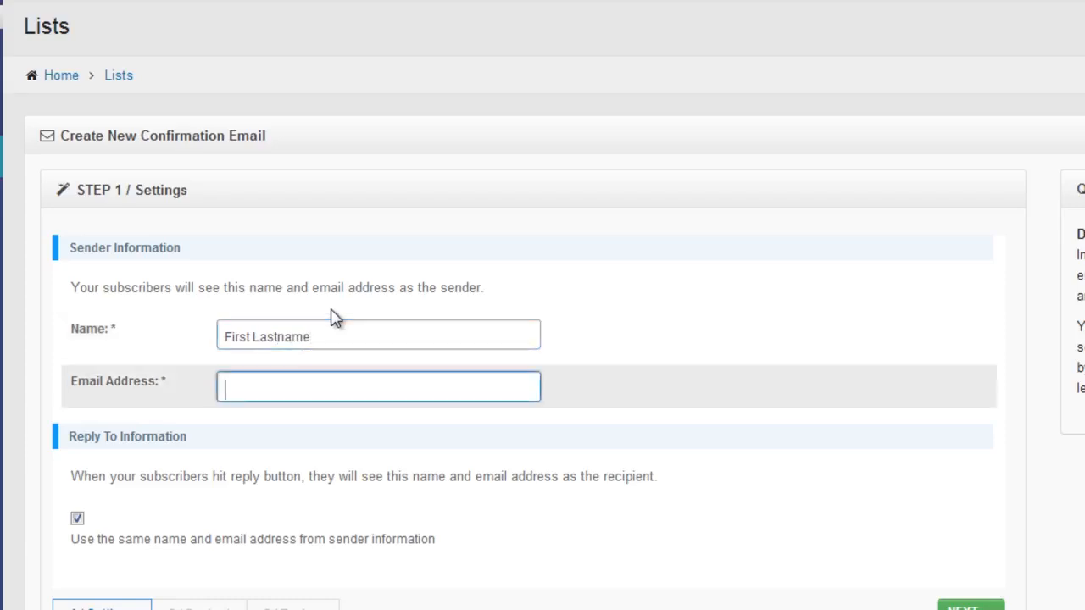
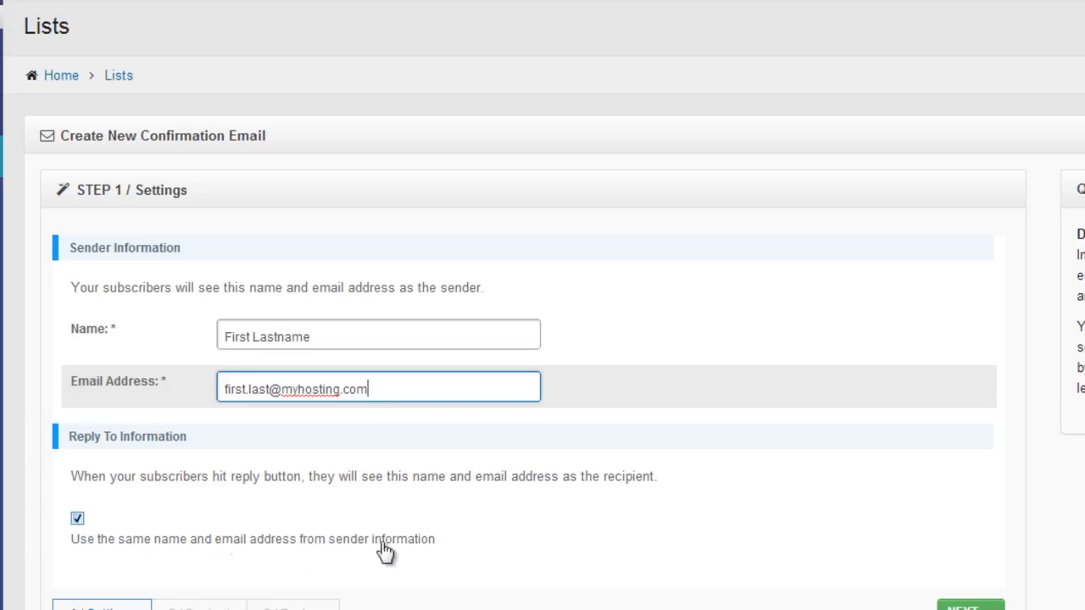
pyautogui.click(77, 518)
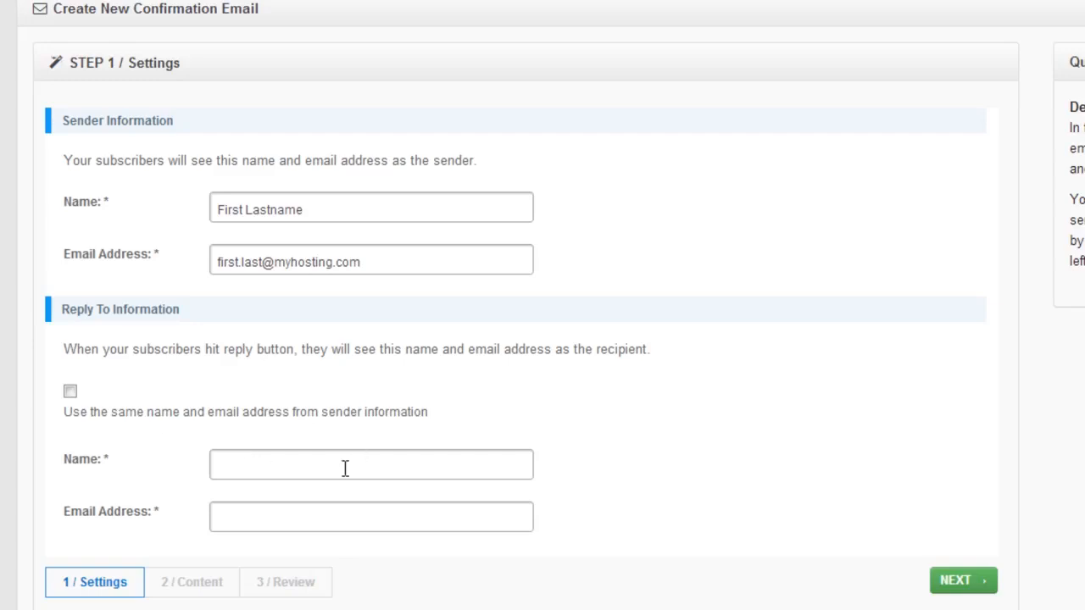
pyautogui.click(231, 469)
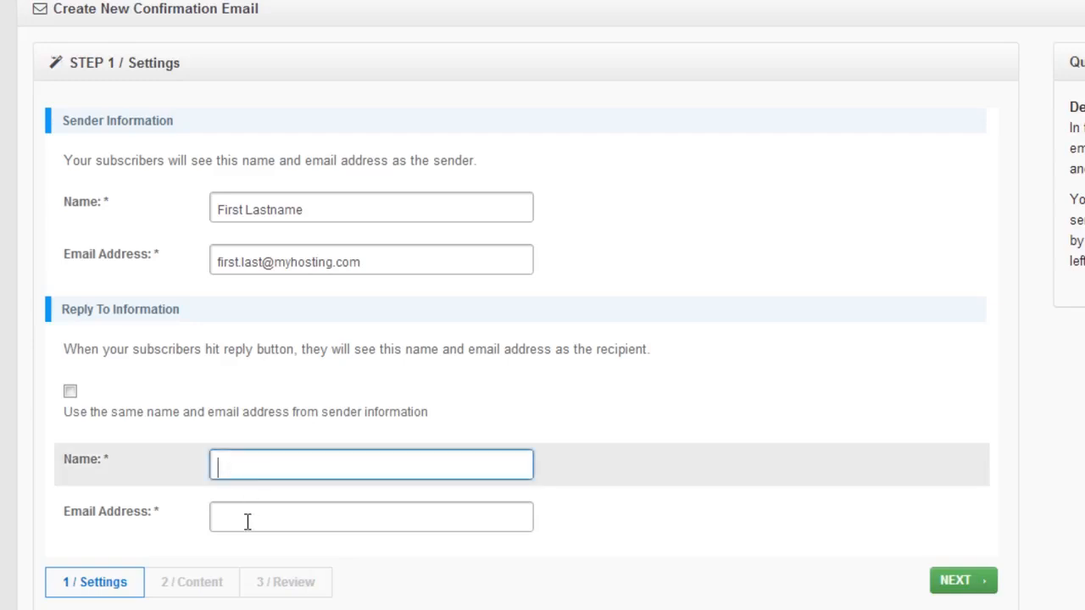
pyautogui.click(243, 520)
pyautogui.click(72, 394)
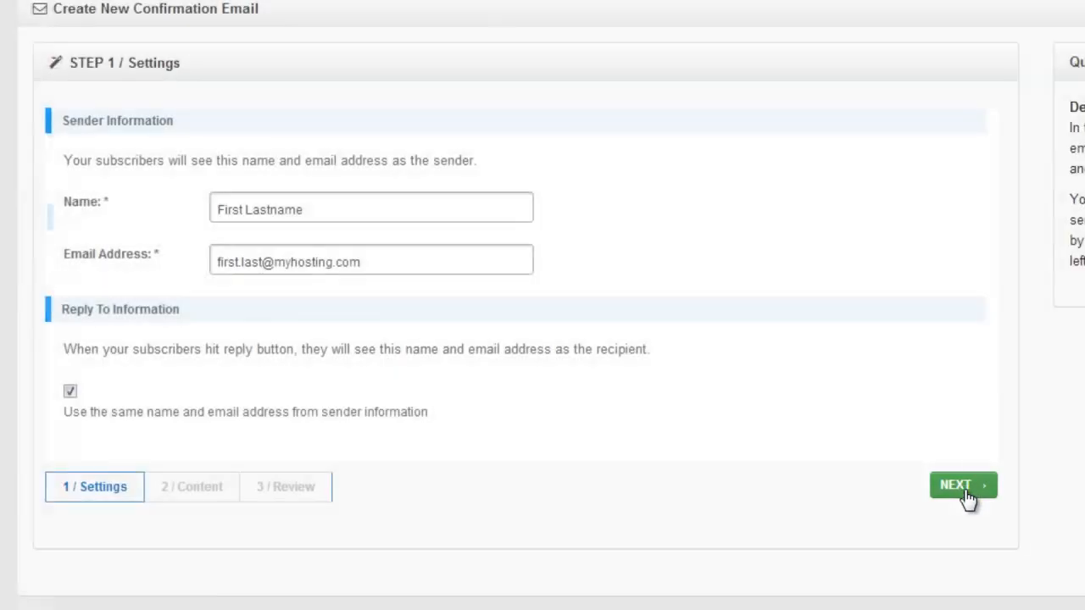
# Continue to the confirmation email's content and set the content type to HTML only
pyautogui.click(965, 493)
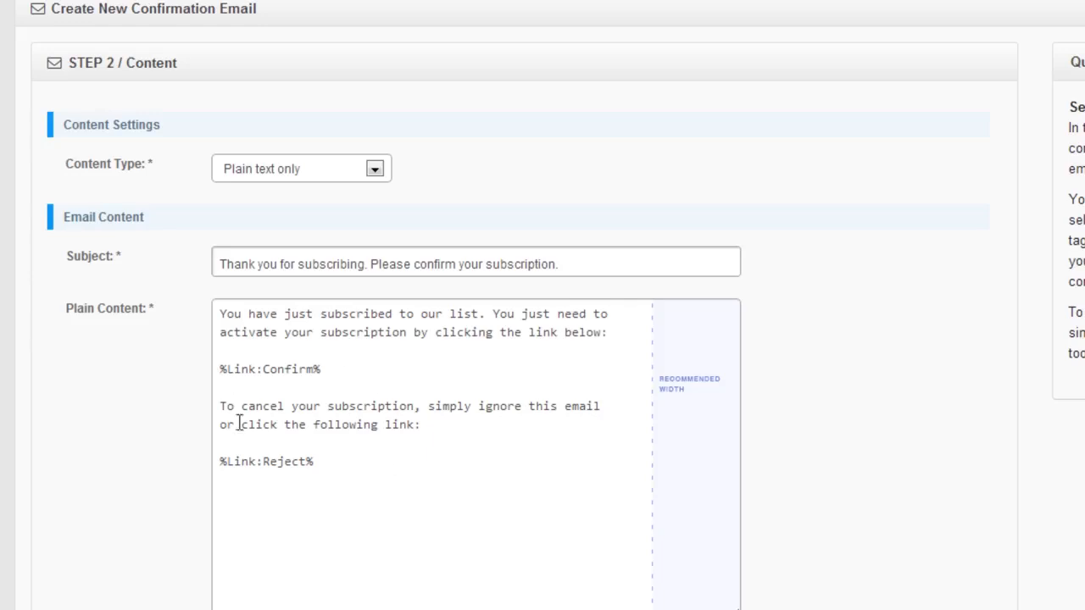
pyautogui.click(375, 168)
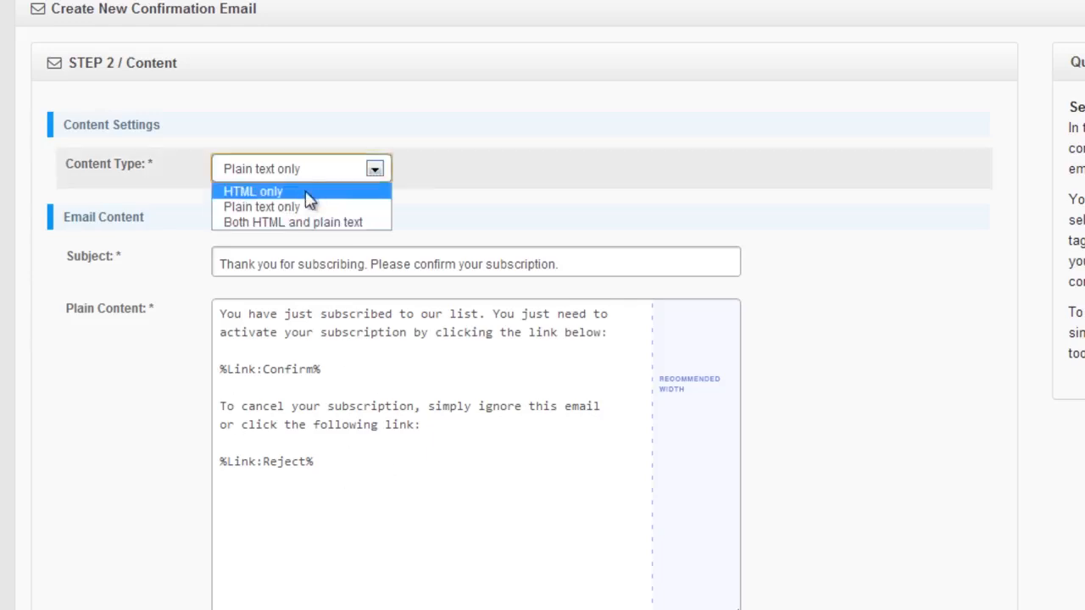
pyautogui.click(278, 190)
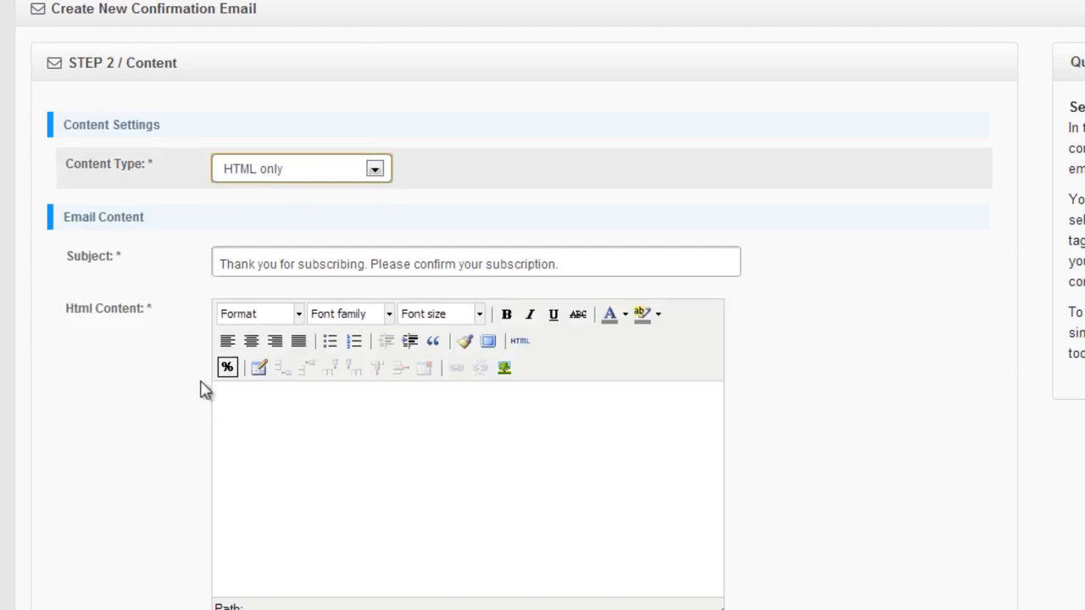
pyautogui.click(248, 415)
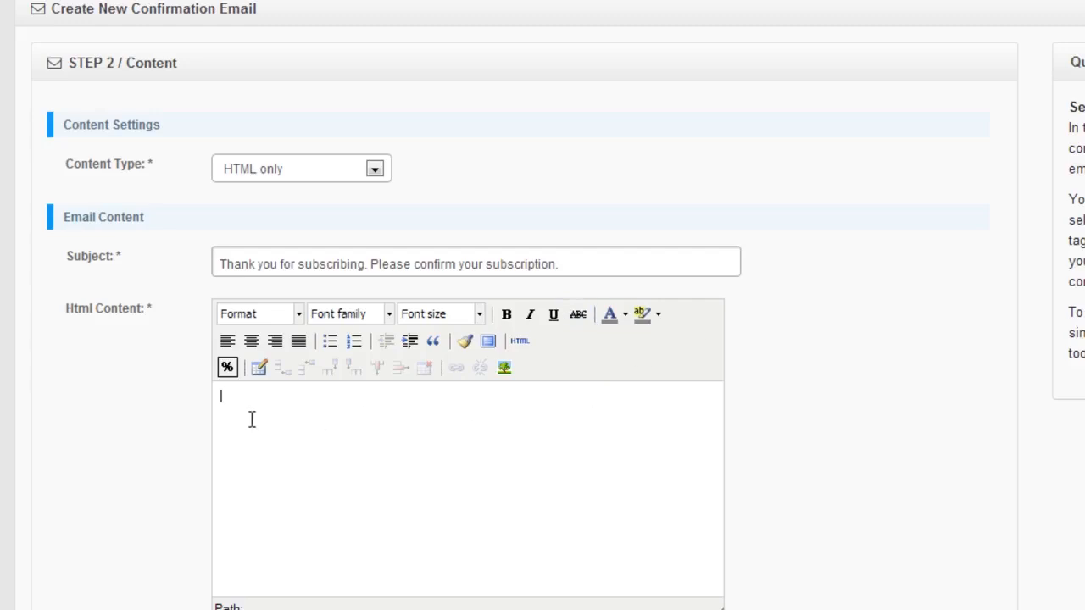
# Set the content type to both HTML and plain text and look over the two content areas
pyautogui.click(373, 171)
pyautogui.click(303, 222)
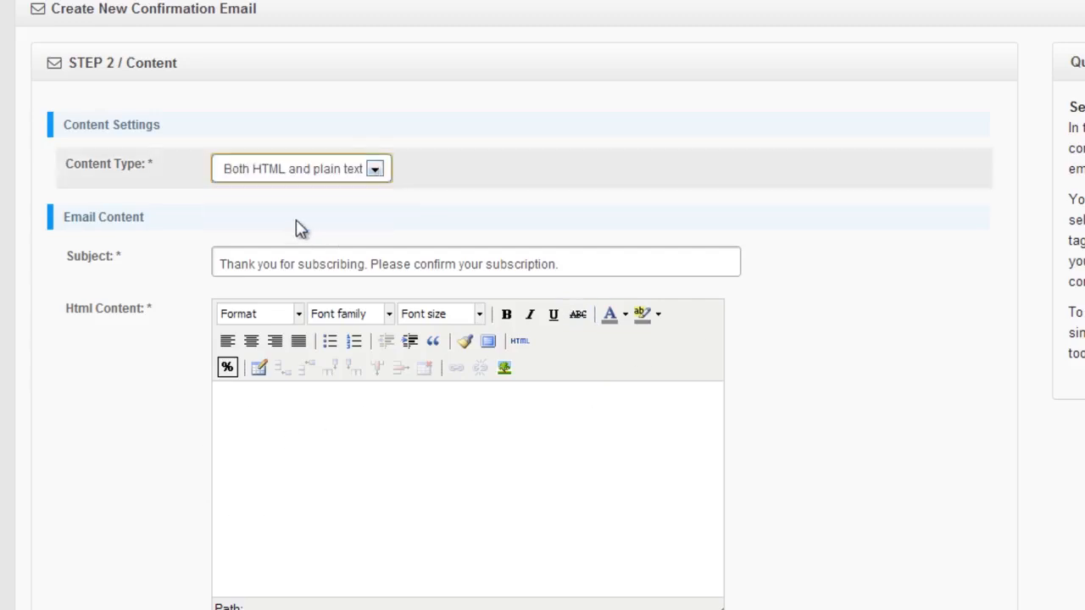
pyautogui.click(242, 417)
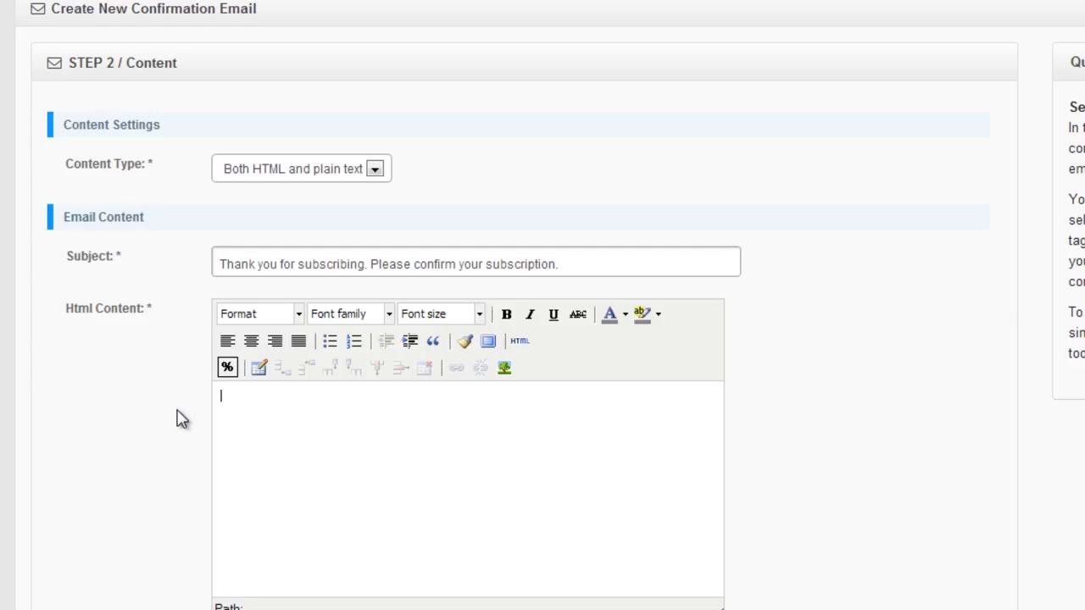
pyautogui.scroll(-5, 170, 382)
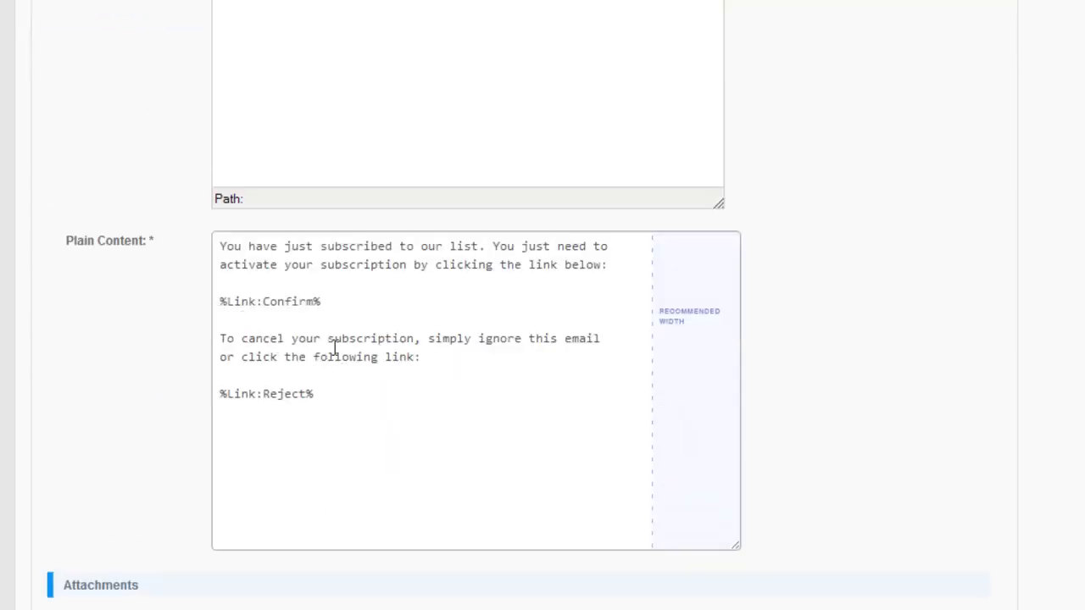
pyautogui.scroll(1, 295, 268)
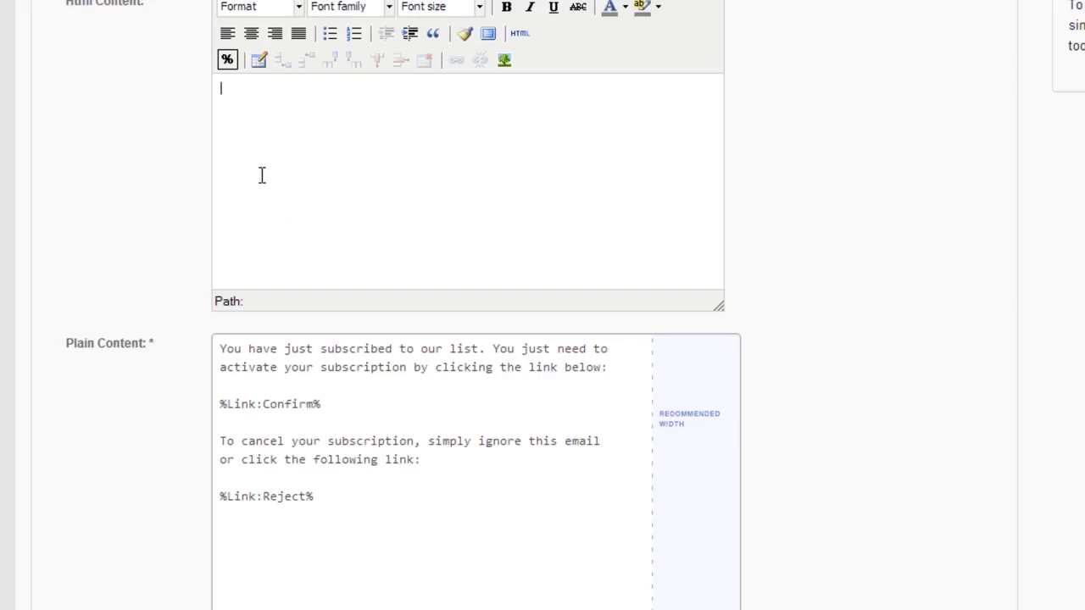
pyautogui.scroll(1, 295, 155)
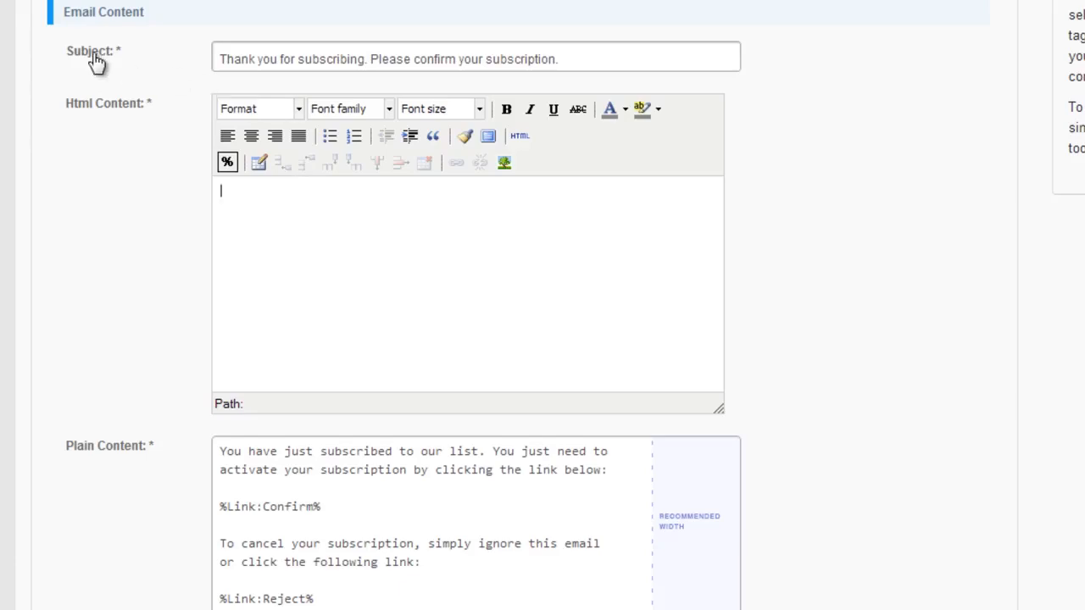
# Compare the default subject line with the knowledgebase's example opt-in confirmation email, including its subject and body
pyautogui.moveTo(222, 59); pyautogui.dragTo(562, 58)
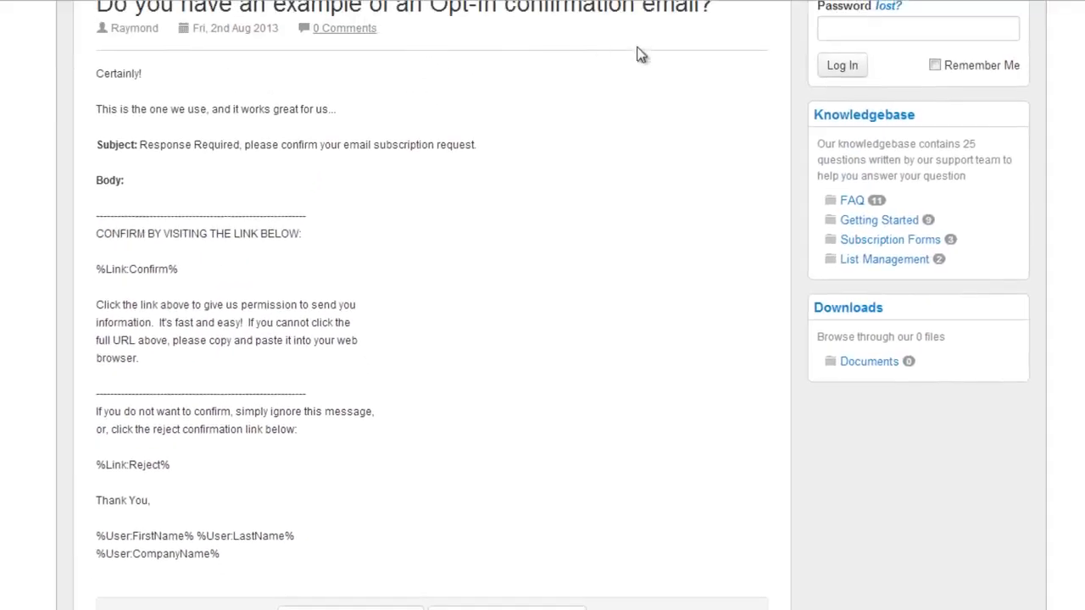
pyautogui.scroll(1, 605, 110)
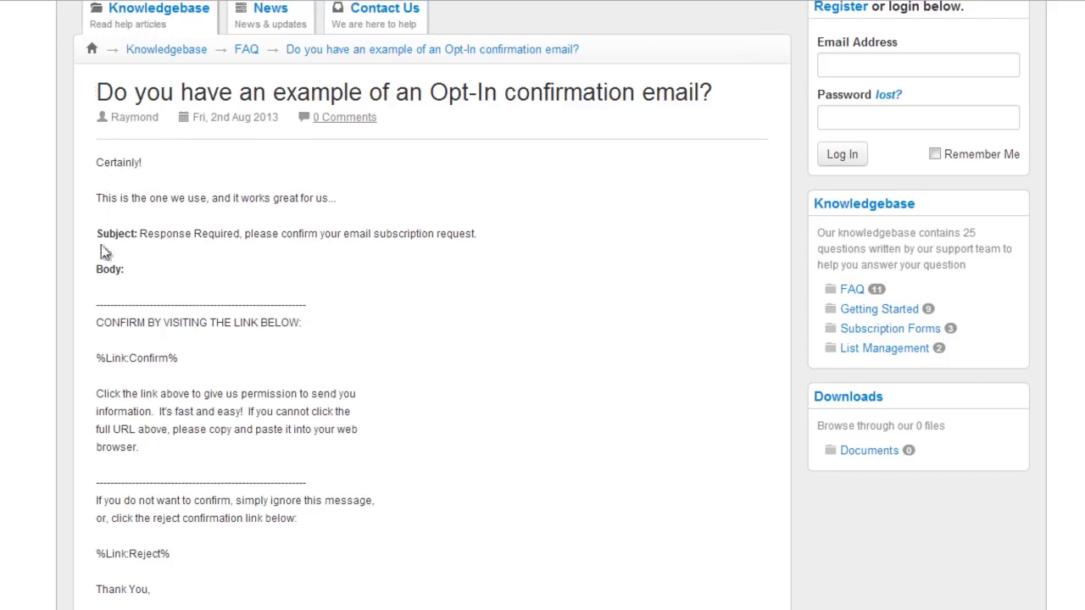
pyautogui.moveTo(139, 233); pyautogui.dragTo(492, 232)
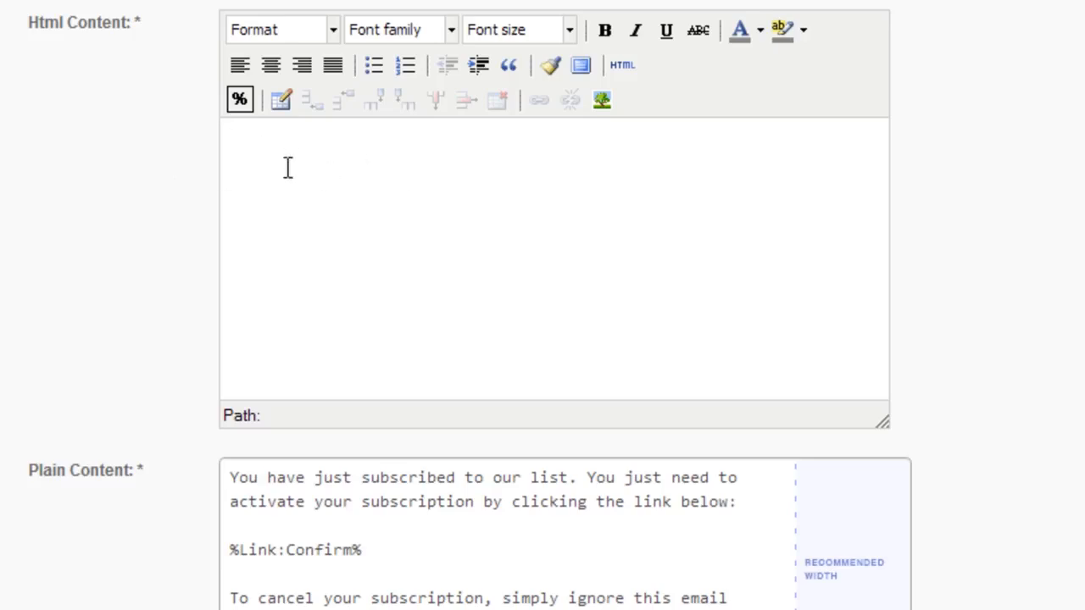
# Insert the opt-in confirmation link into the empty HTML content of the email
pyautogui.click(240, 100)
pyautogui.moveTo(257, 155)
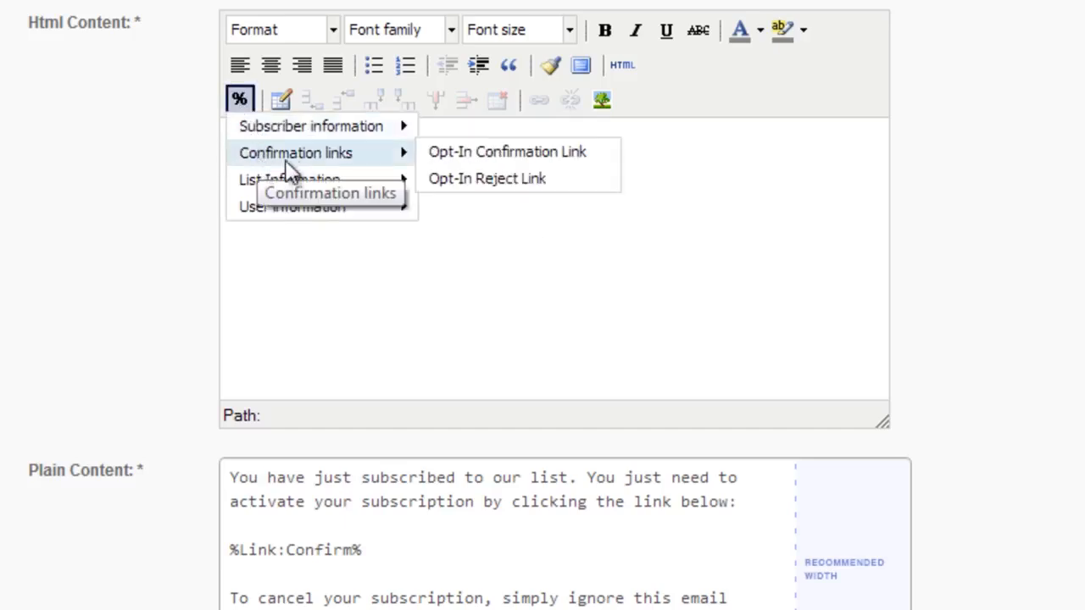
pyautogui.click(468, 156)
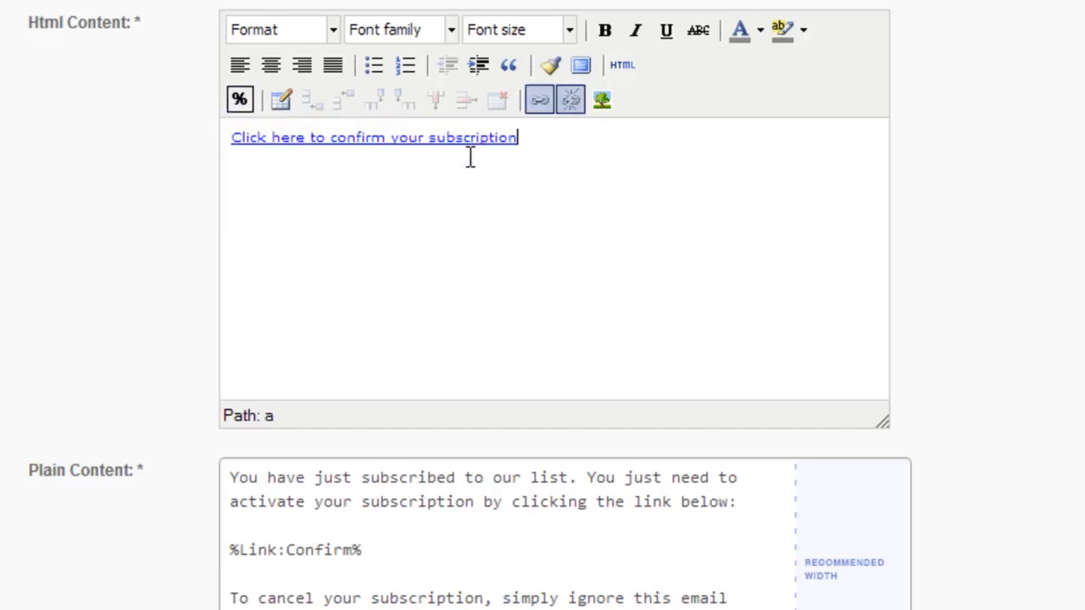